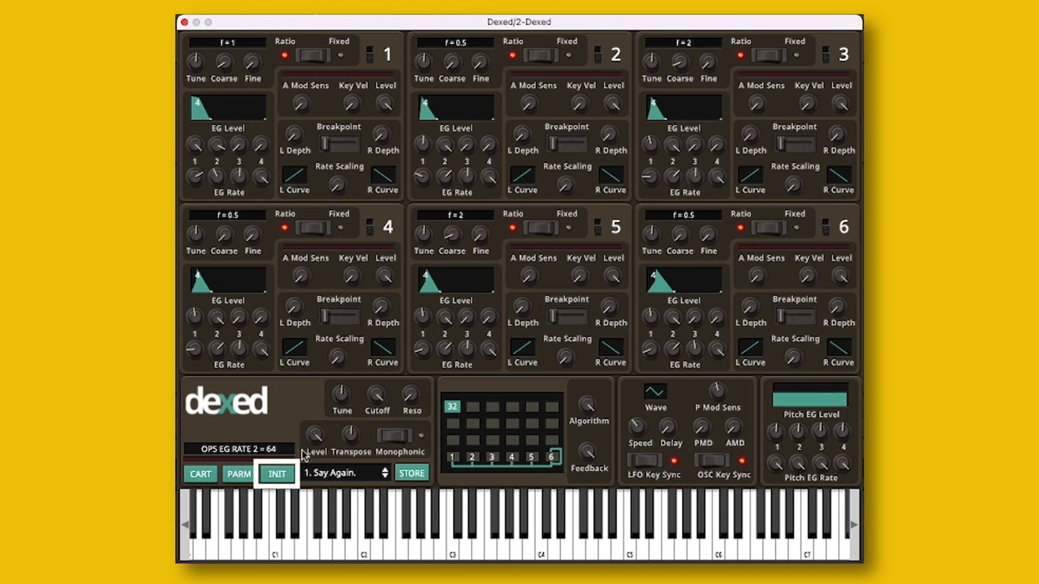
Initialize the voice and adjust operator 1's coarse frequency and its ratio/fixed mode
click(278, 475)
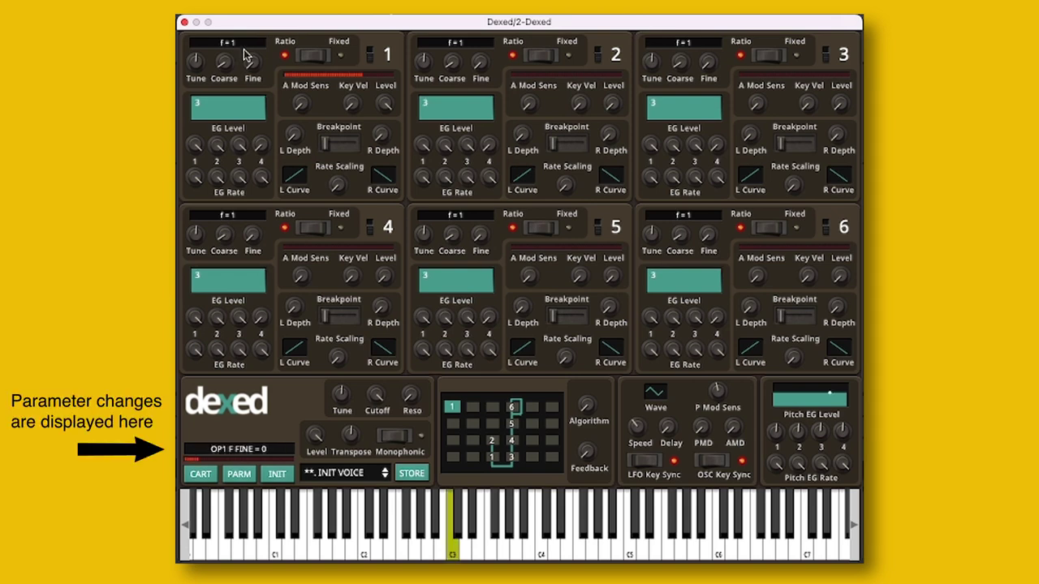
drag(224, 70, 248, 79)
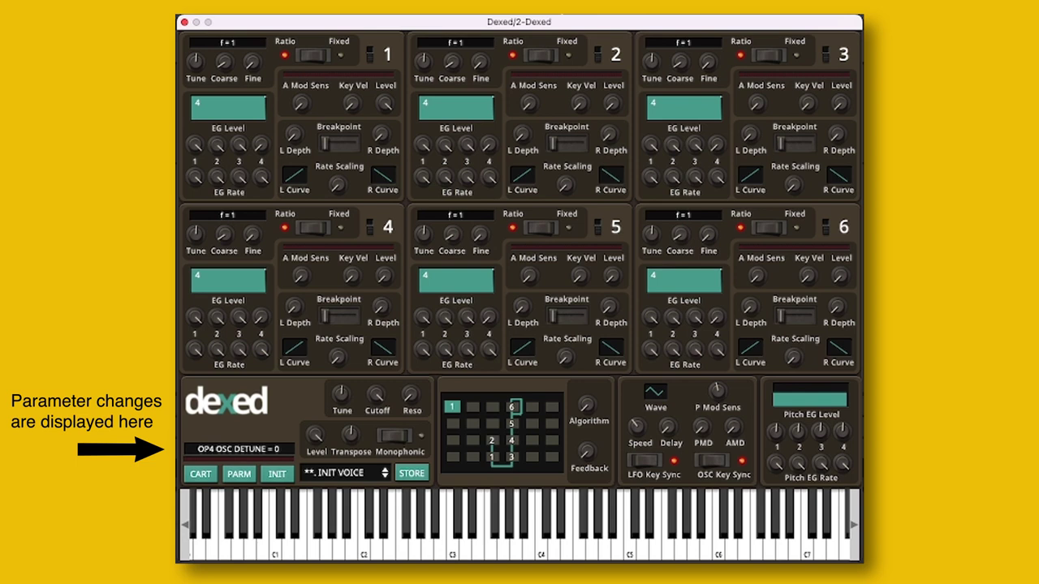
click(312, 55)
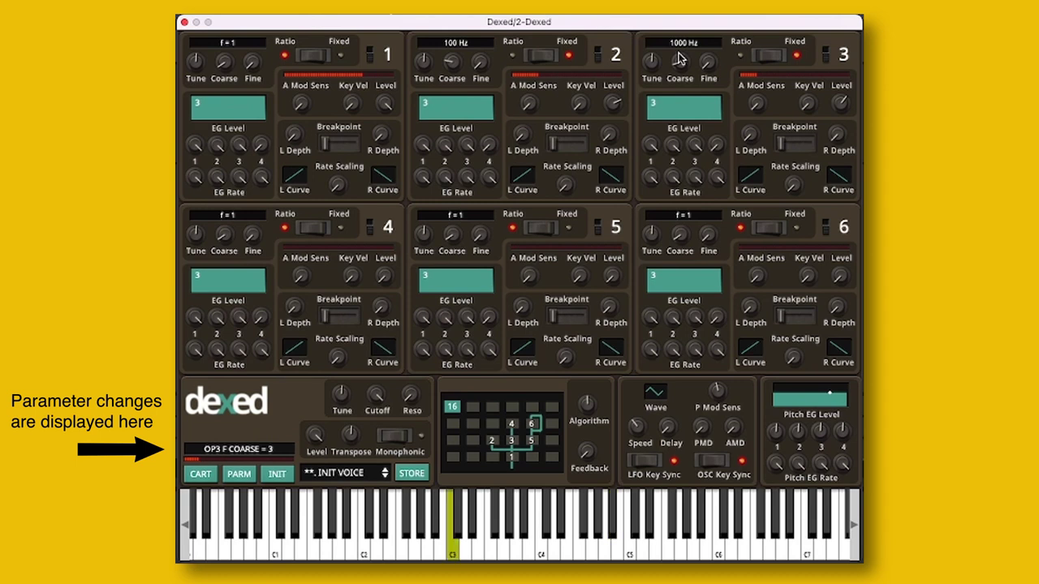
Set operator 2's fine frequency to 10 (125.893 Hz) and adjust operator 3's fine frequency
mouse_move(480, 61)
mouse_down()
mouse_move(473, 23)
mouse_move(479, 56)
mouse_up()
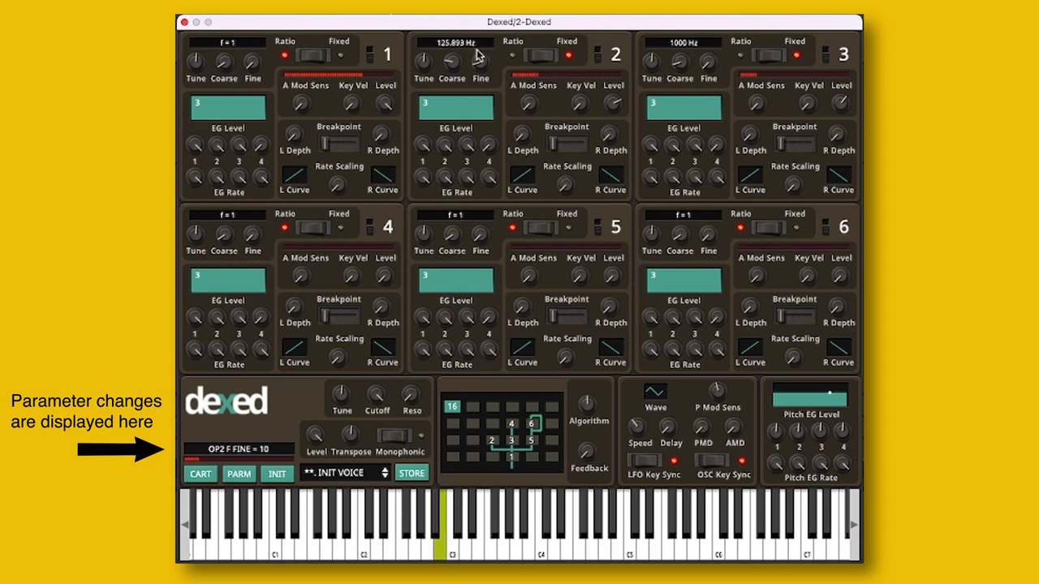
mouse_move(453, 63)
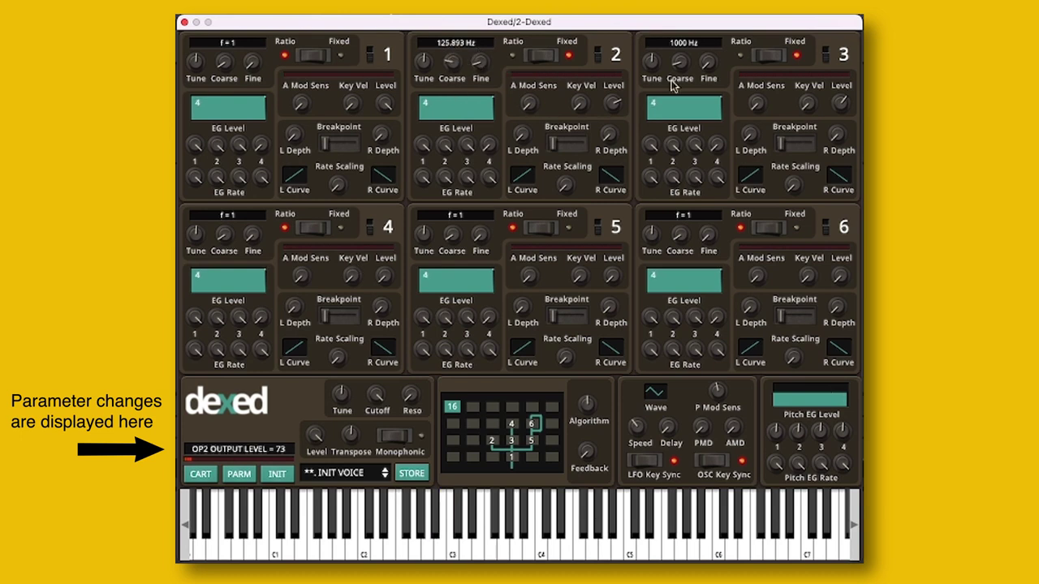
drag(707, 62, 696, 38)
drag(707, 61, 675, 52)
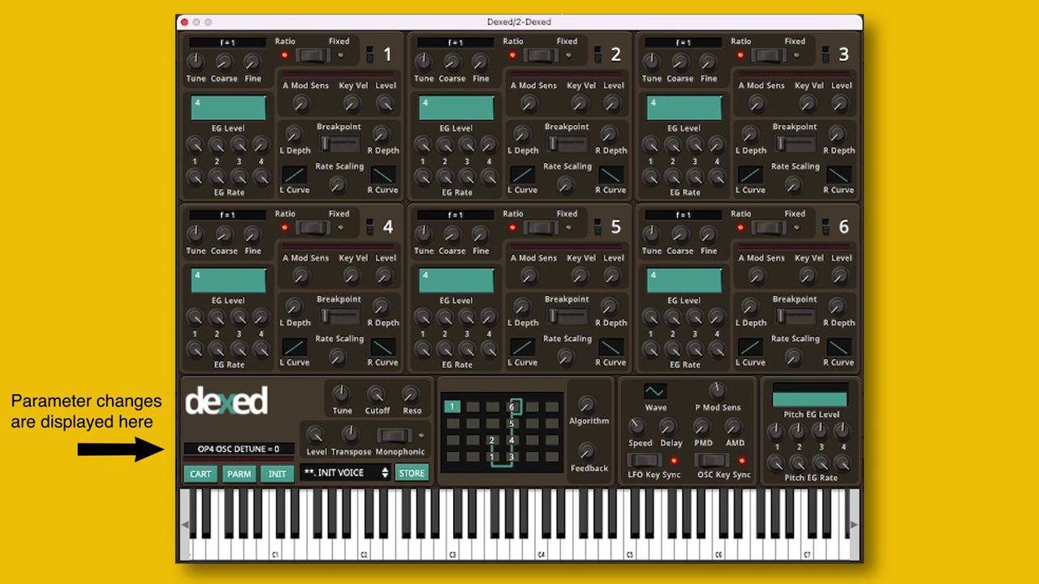
Lower operator 1's EG rate 4 to 40
drag(261, 176, 263, 262)
drag(262, 167, 261, 192)
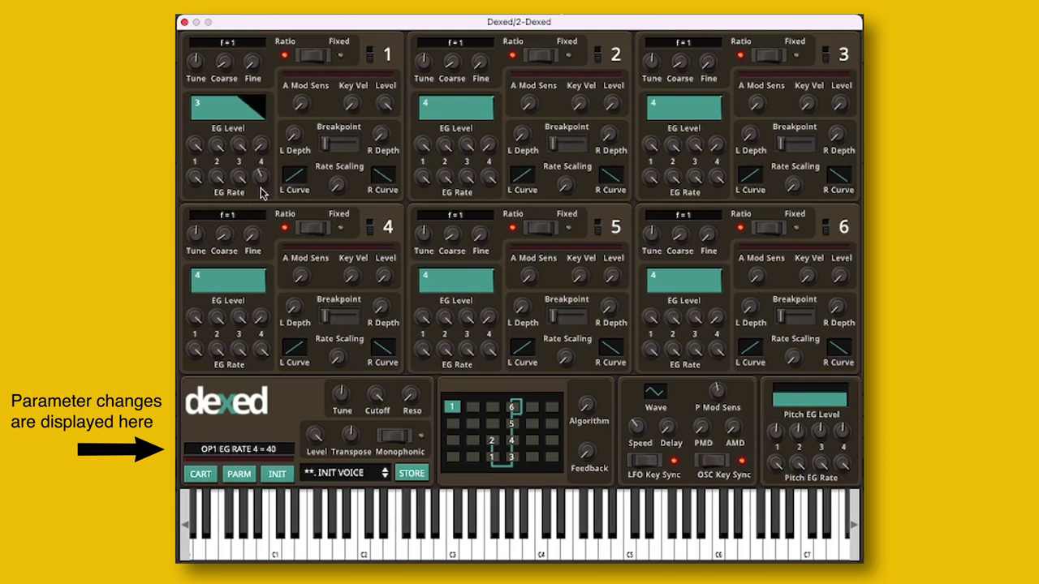
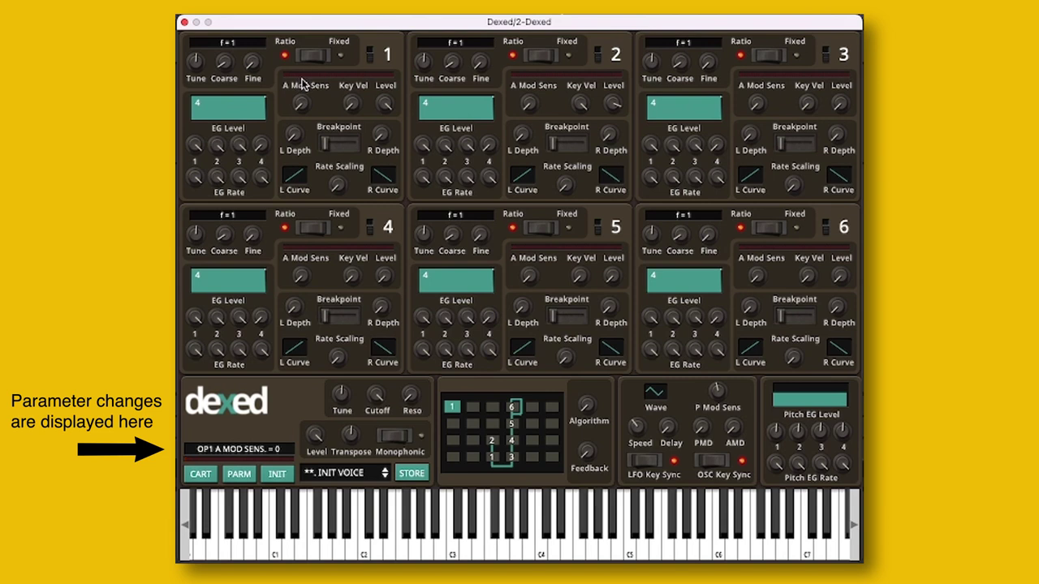
Raise the amplitude modulation sensitivity of operators 1 and 2, set the LFO AM depth to 89 and adjust the LFO speed
drag(302, 117, 306, 30)
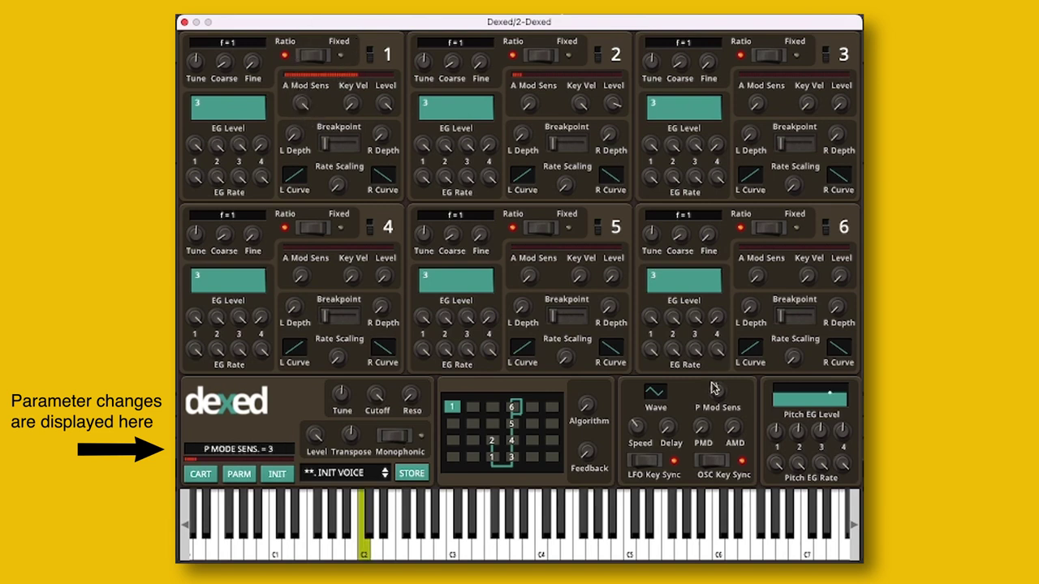
drag(733, 435, 713, 248)
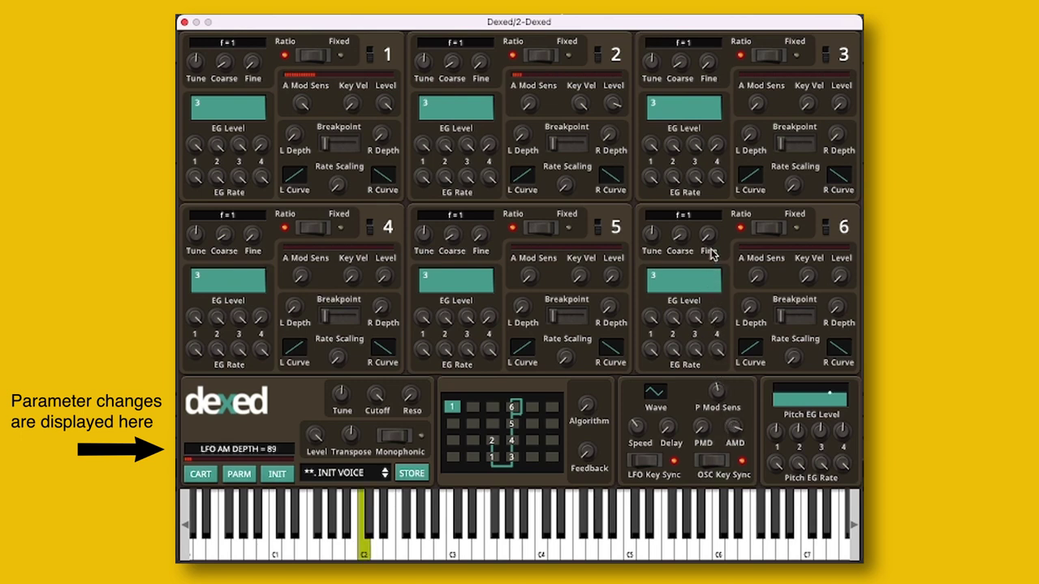
drag(636, 422, 643, 443)
mouse_move(534, 105)
mouse_move(535, 106)
mouse_down()
mouse_move(529, 50)
mouse_move(532, 101)
mouse_up()
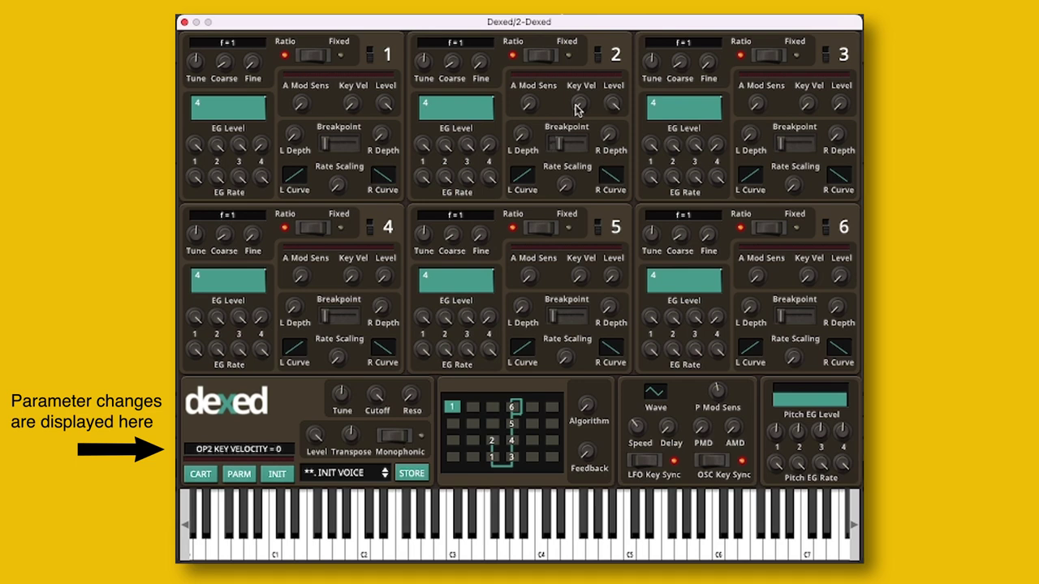
Set operator 2's right scale depth to 99 and play notes across the keyboard from low to high
drag(609, 136, 606, 84)
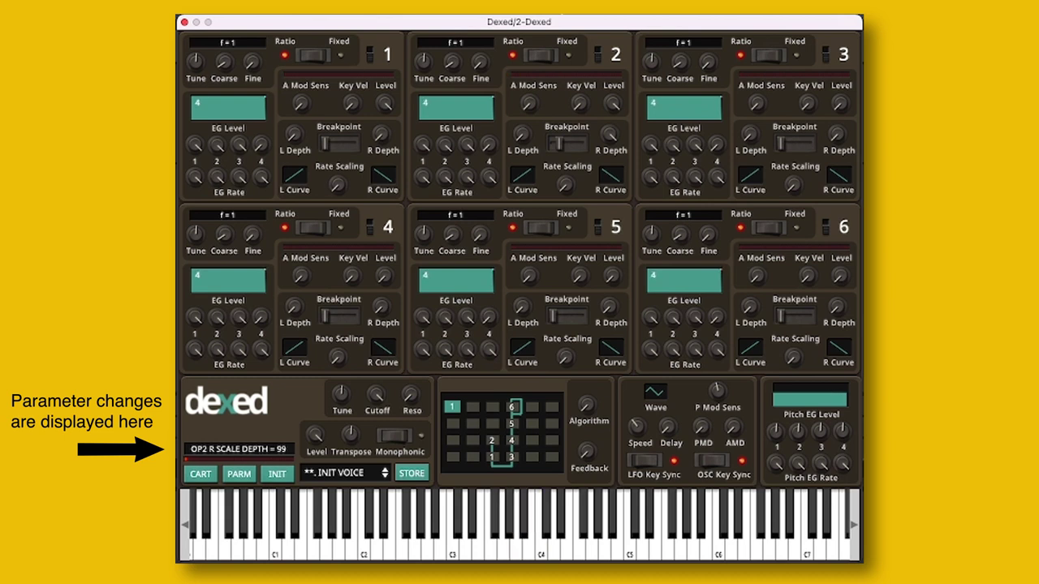
click(199, 554)
drag(199, 554, 643, 552)
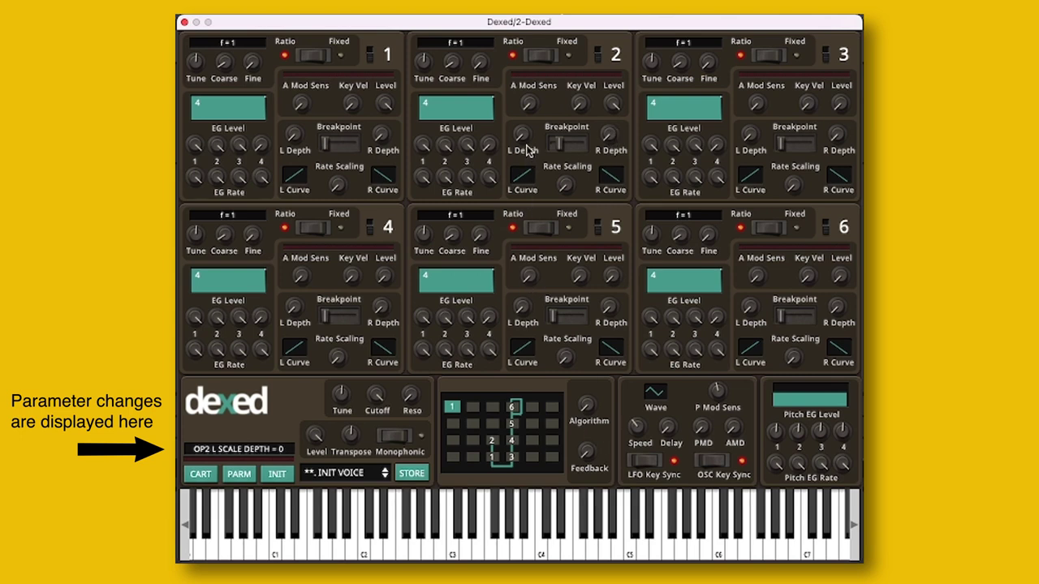
click(202, 549)
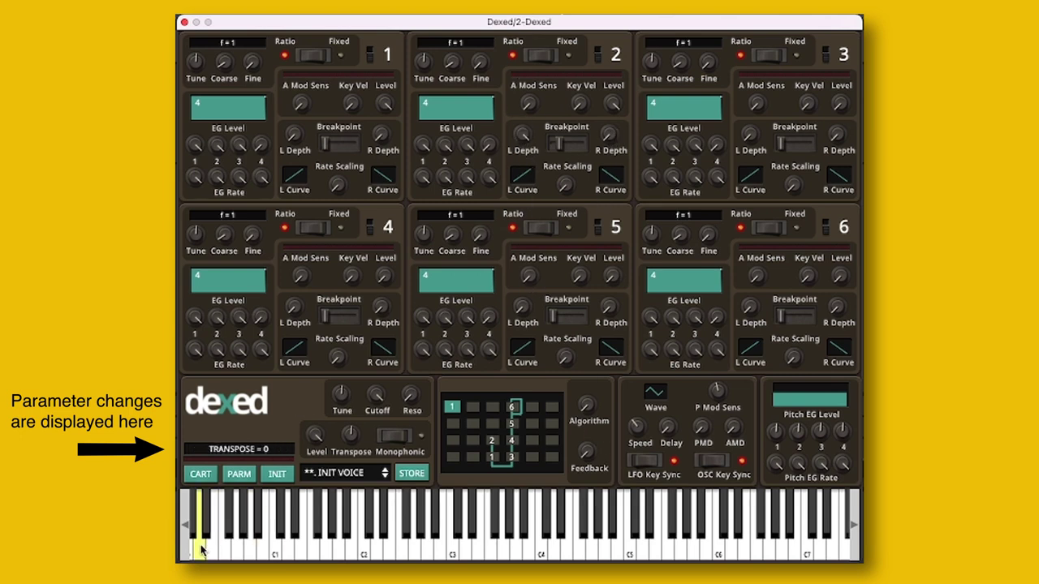
drag(245, 552, 308, 552)
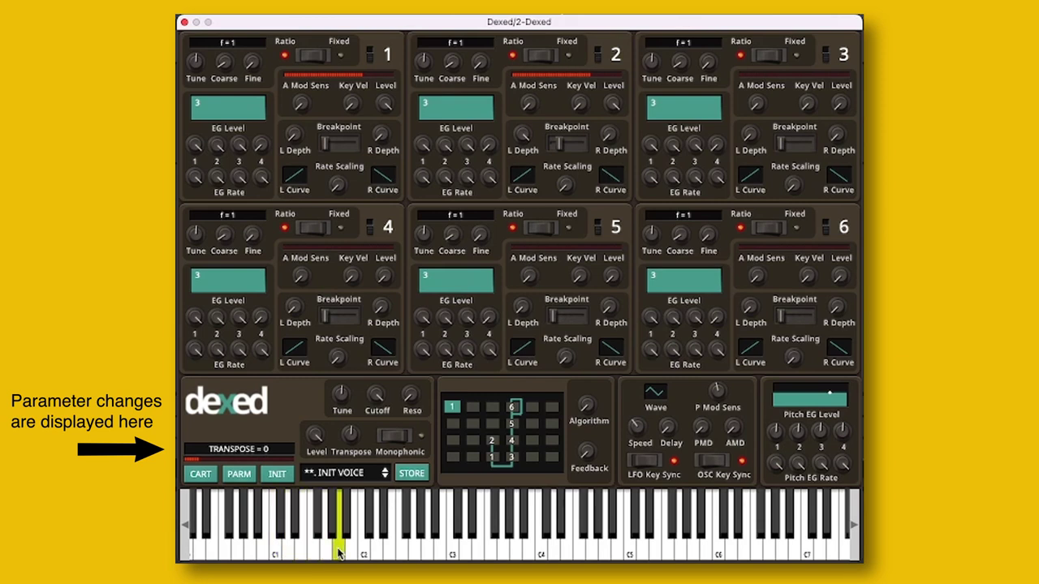
drag(412, 551, 532, 535)
click(195, 233)
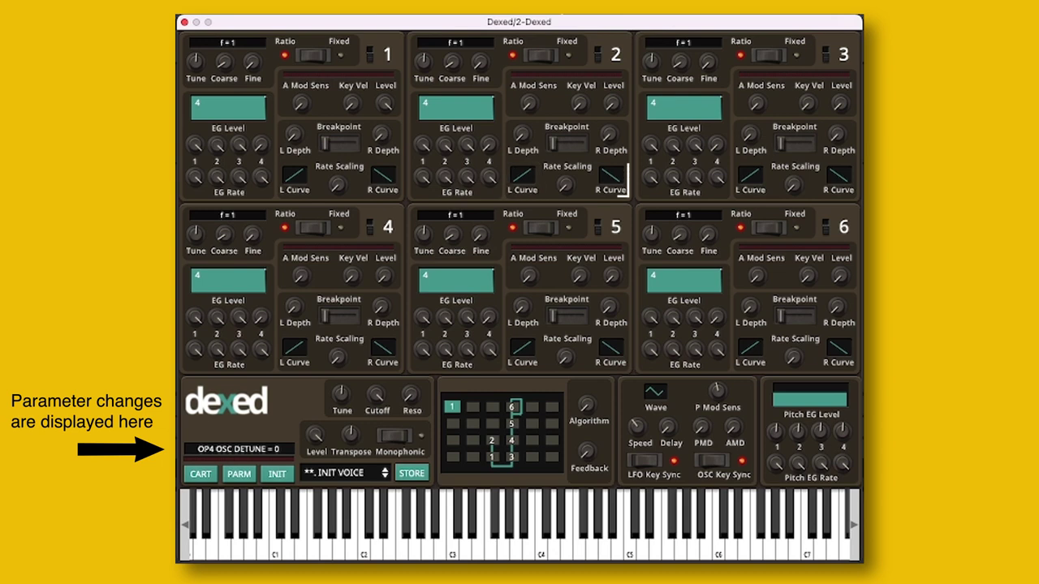
Try the -EX and +EX shapes for operator 2's left scaling curve and return it to -LN
click(523, 179)
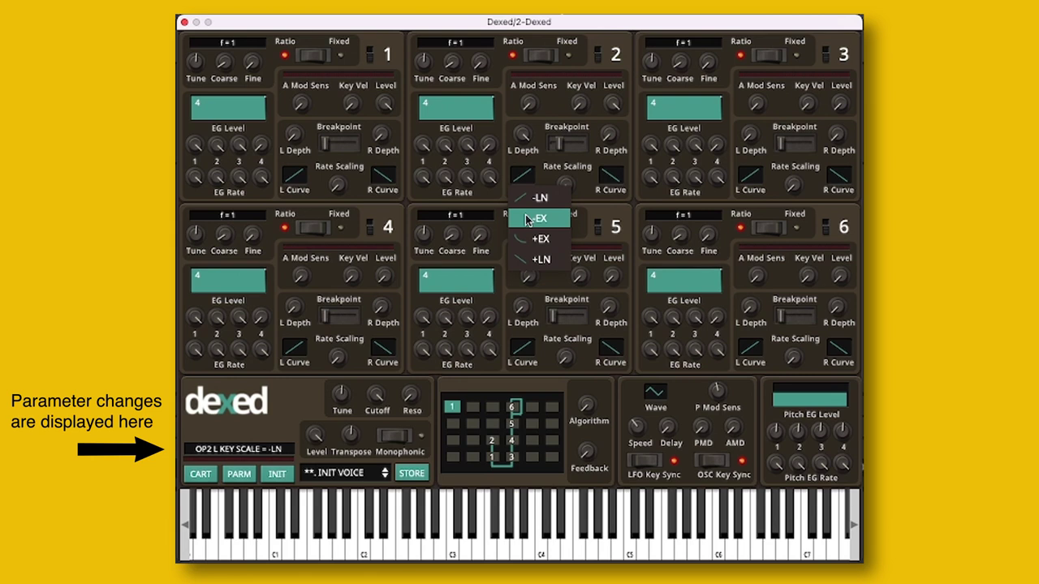
click(529, 220)
click(523, 179)
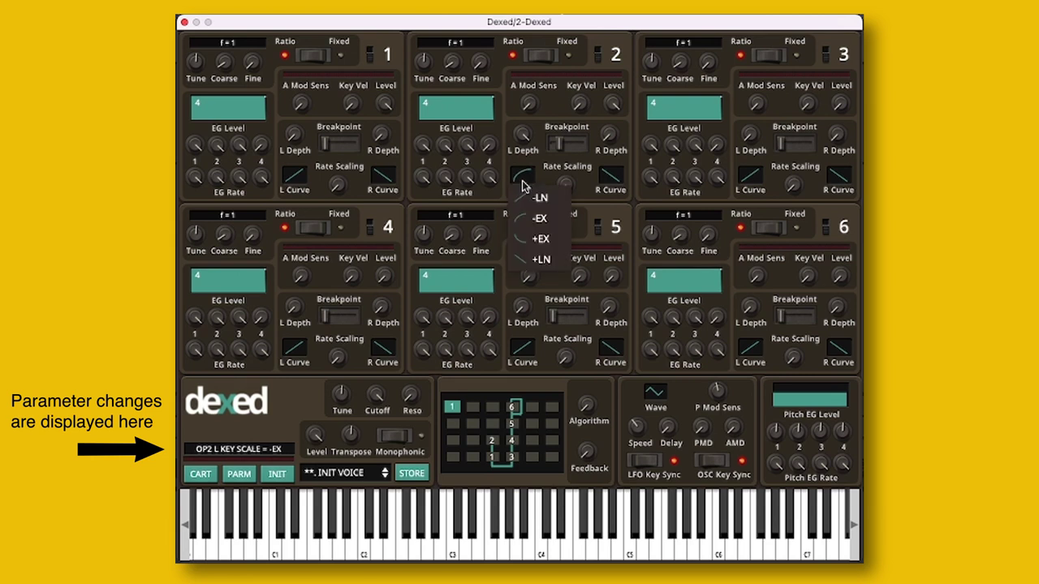
click(541, 241)
click(520, 177)
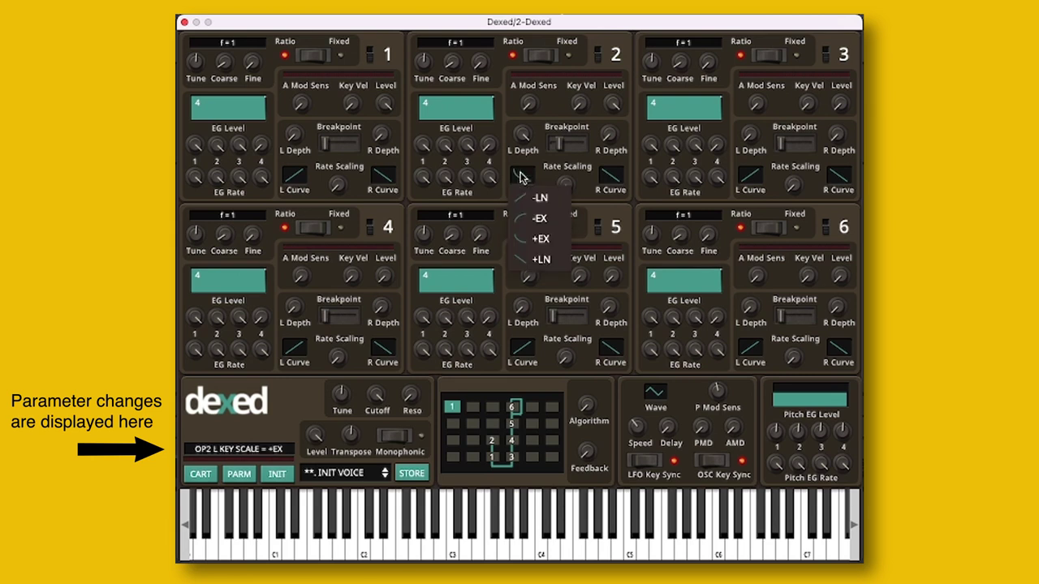
click(532, 198)
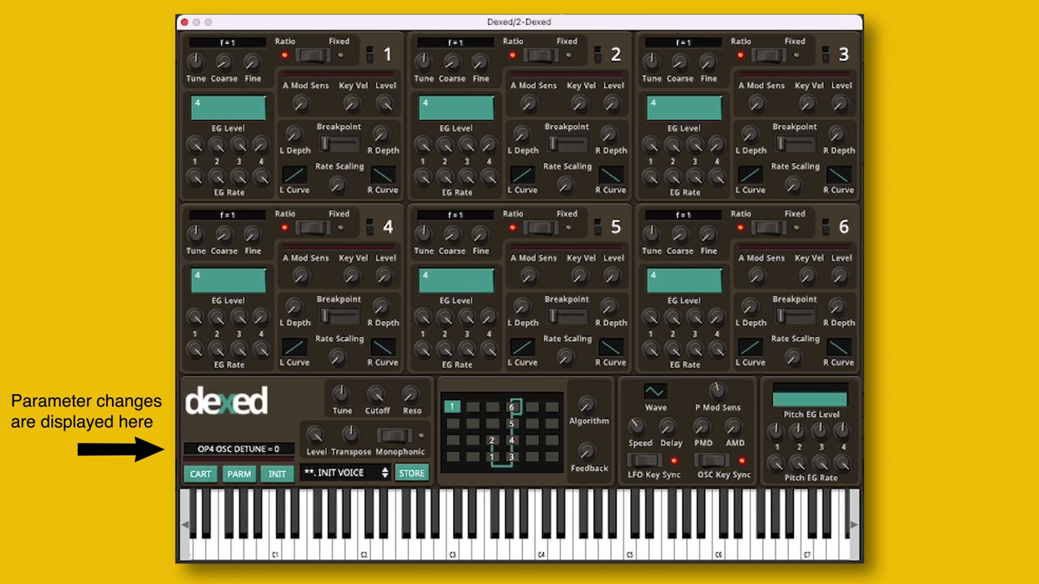
Change the algorithm, raise the feedback to 5 and turn the feedback back down
drag(587, 425, 582, 310)
drag(581, 459, 581, 302)
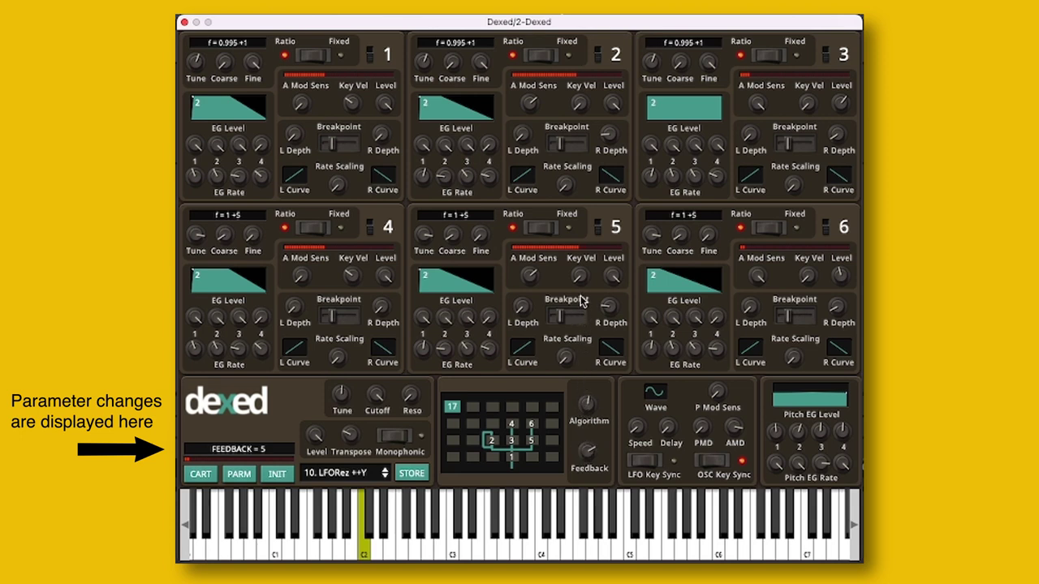
drag(602, 462, 597, 537)
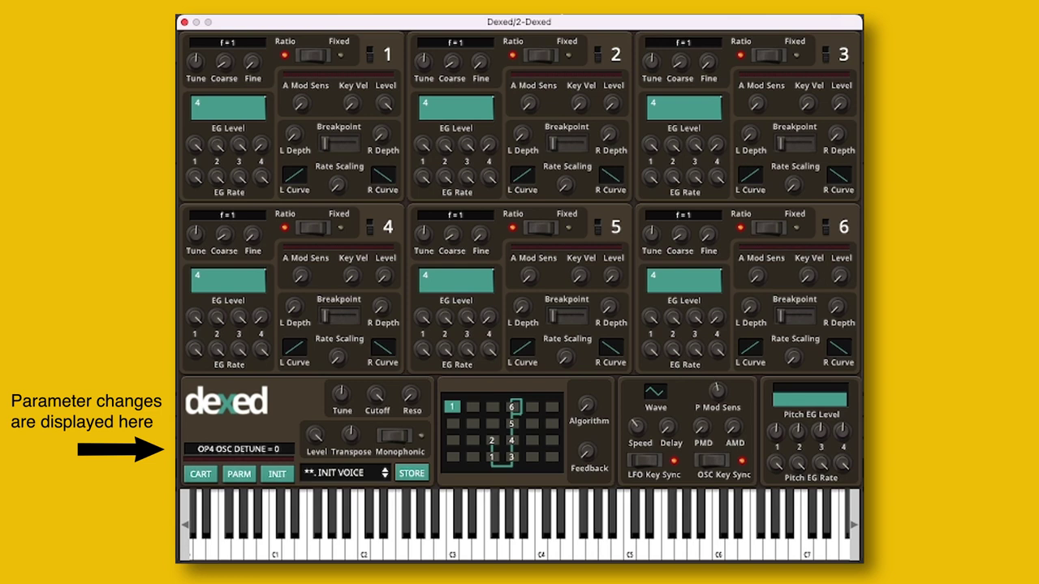
Raise the LFO's pitch and amplitude modulation depths and adjust the pitch modulation sensitivity
drag(709, 430, 691, 211)
drag(733, 426, 733, 414)
drag(723, 393, 716, 263)
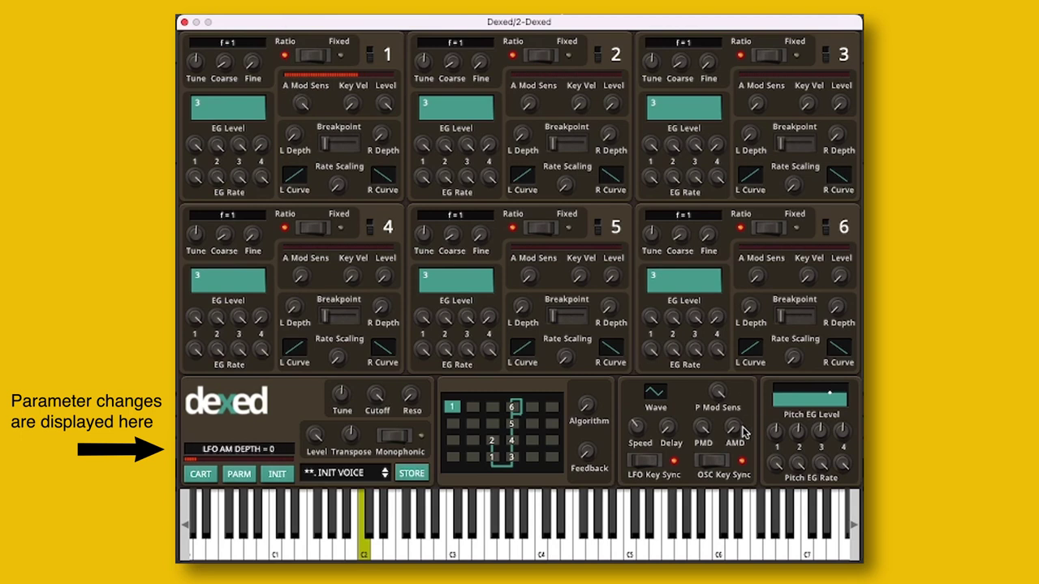
drag(733, 428, 729, 268)
Choose a different LFO waveform and vary the LFO speed from faster to slower
drag(641, 432, 653, 321)
click(661, 398)
click(661, 455)
drag(640, 420, 653, 576)
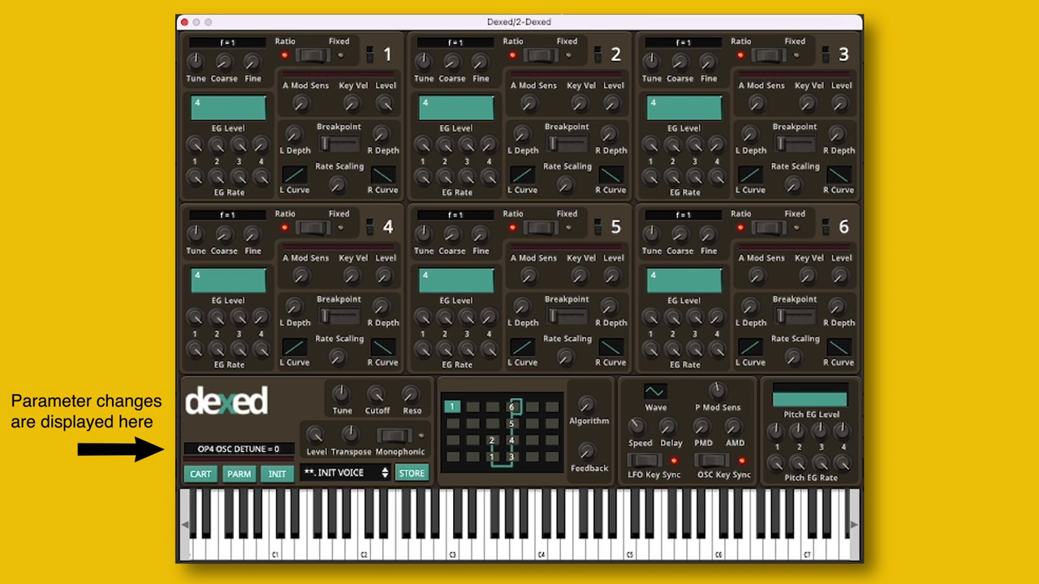
Shape the pitch envelope by raising level 4, setting level 3 to 0 and bringing level 4 down to 0
click(842, 430)
drag(843, 430, 852, 277)
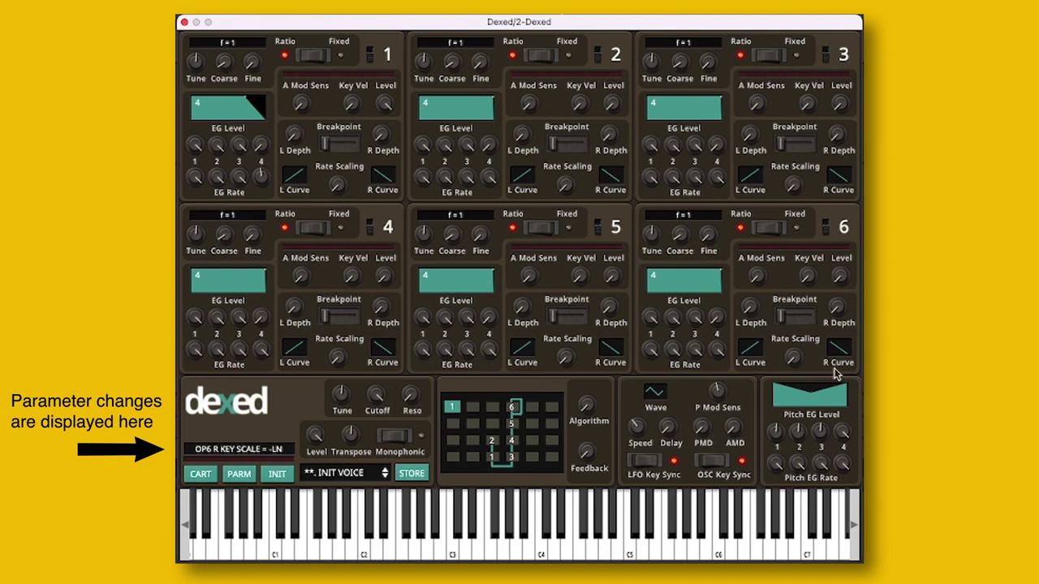
drag(818, 436, 819, 540)
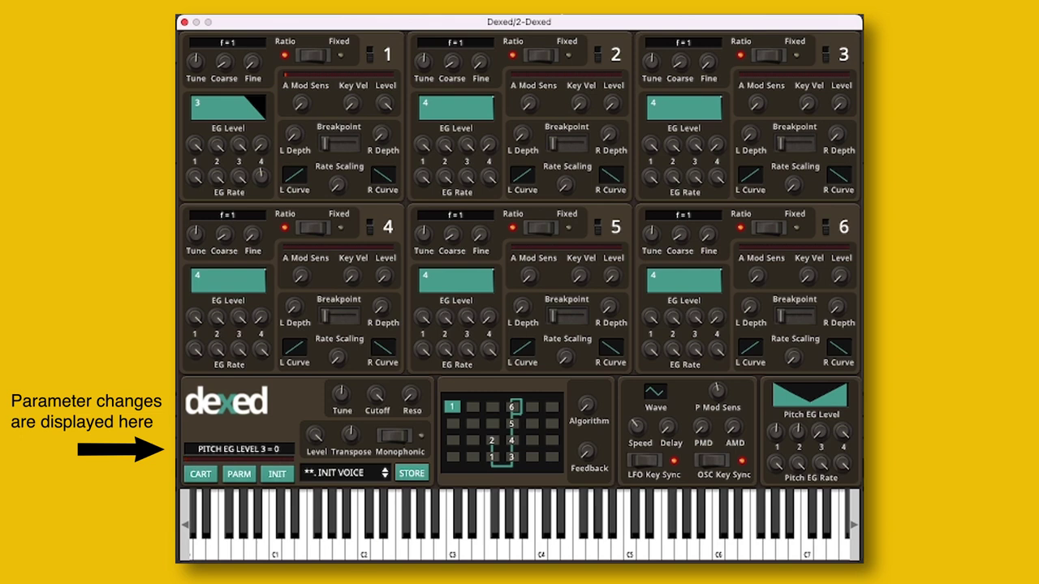
drag(845, 439, 856, 581)
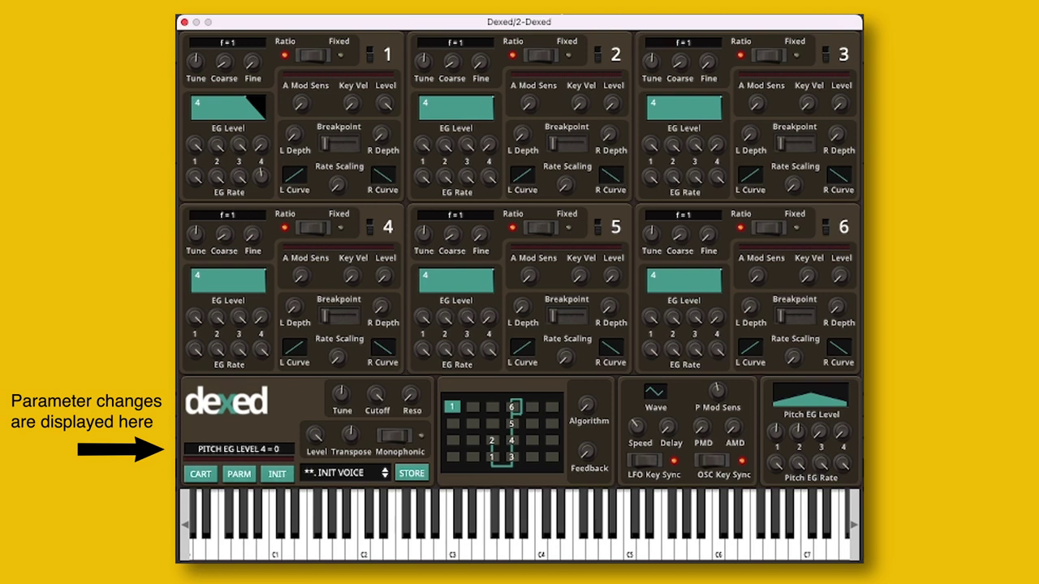